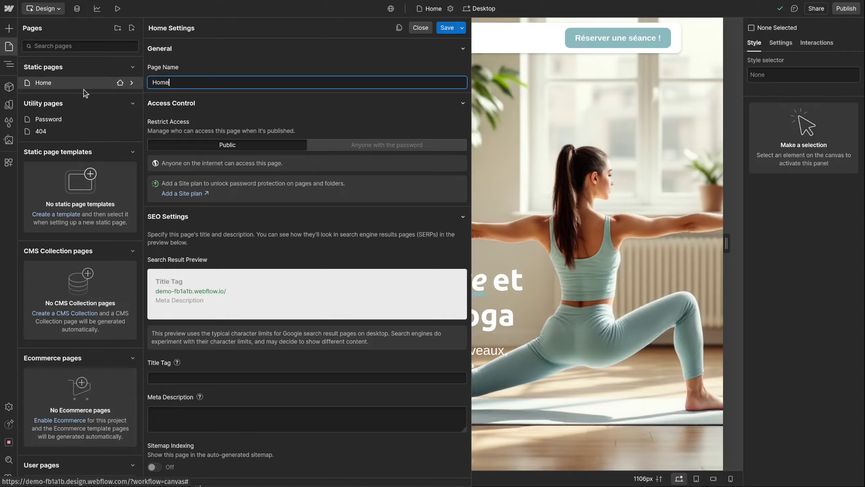
Rename the home page as "Accueil" in its page settings
{"action": "key", "text": "ctrl+a"}
{"action": "type", "text": "Accueil"}
{"action": "left_click", "coordinate": [257, 134]}
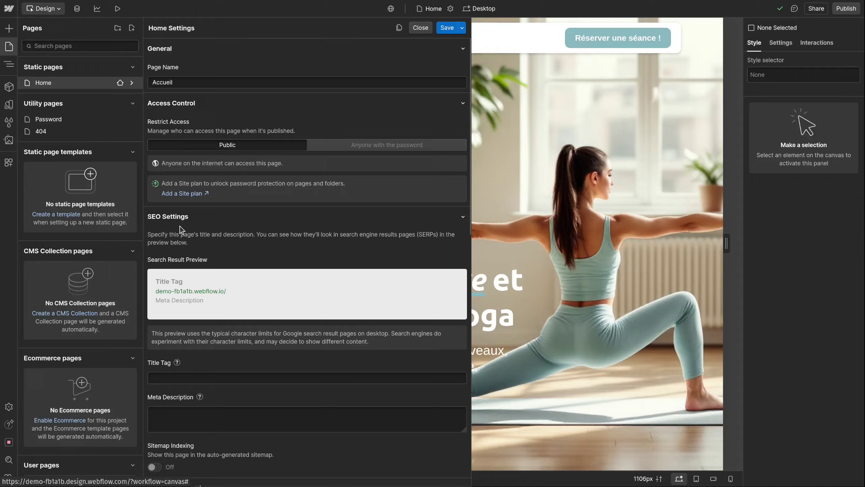
Set the page's title tag to "Cours de Yoga Doux & Bienveillant | Professeur certifié – Paris & en ligne"
{"action": "scroll", "coordinate": [264, 232], "scroll_direction": "down", "scroll_amount": 4}
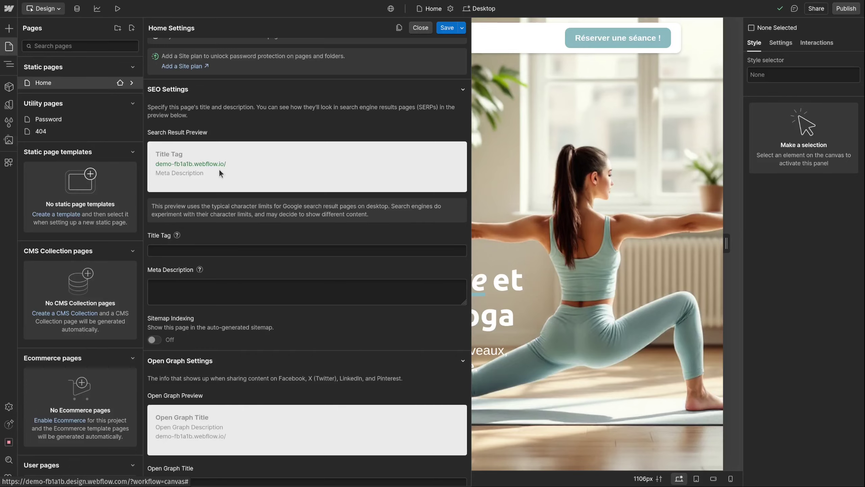
{"action": "left_click", "coordinate": [191, 251]}
{"action": "left_click", "coordinate": [174, 292]}
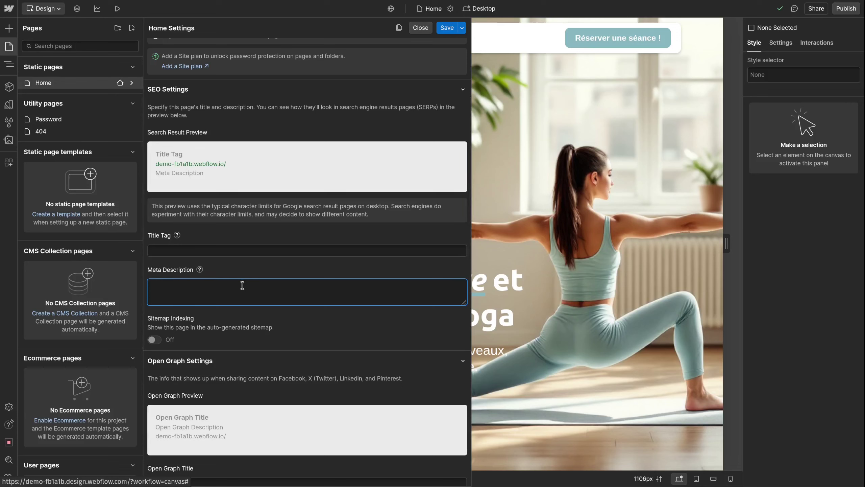
{"action": "left_click", "coordinate": [289, 251]}
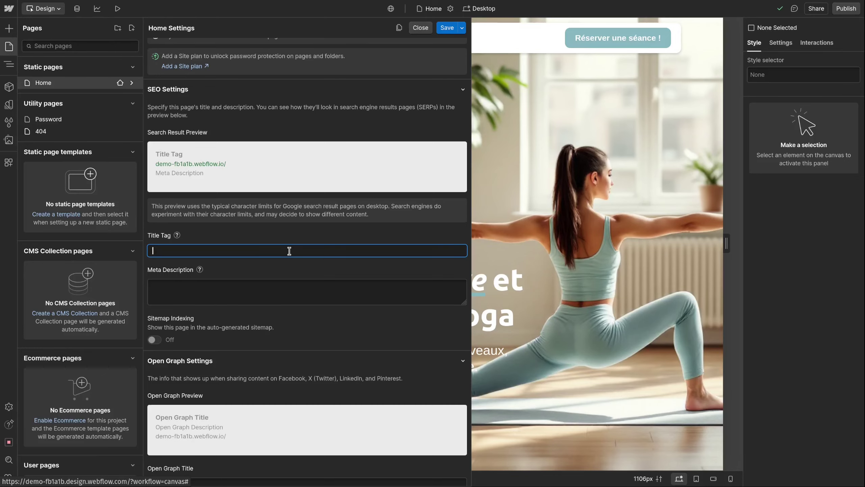
{"action": "type", "text": "Cours de Yoga Doux & Bienveillant | Professeur certifié – Paris & en ligne"}
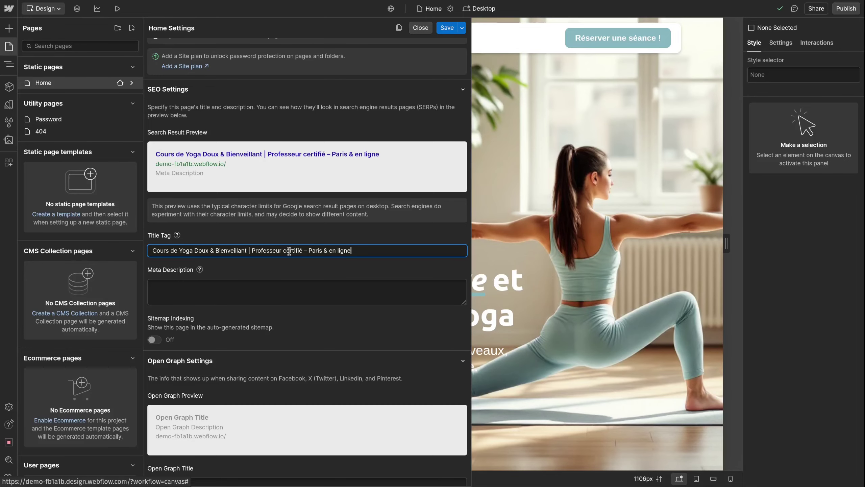
Set the meta description to "Découvrez une approche du yoga accessible à tous. Pratiquez à votre rythme, en ligne ou à Paris, avec un accompagnement bienveillant et personnalisé."
{"action": "left_click", "coordinate": [200, 288]}
{"action": "type", "text": "Découvrez une approche du yoga accessible à tous. Pratiquez à votre rythme, en ligne ou à Paris, avec un accompagnement bienveillant et personnalisé."}
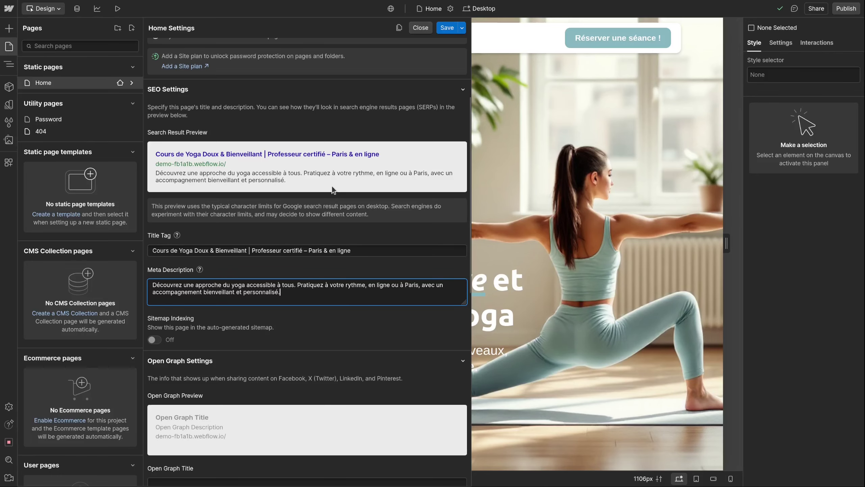
{"action": "left_click", "coordinate": [150, 167]}
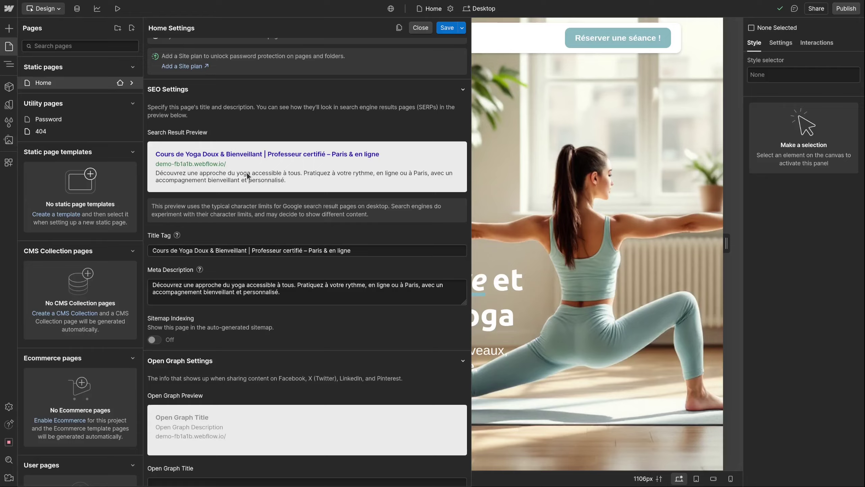
{"action": "left_click", "coordinate": [308, 288]}
Make the Open Graph title and description the same as the SEO title tag and meta description, and save the page settings
{"action": "scroll", "coordinate": [309, 267], "scroll_direction": "down", "scroll_amount": 4}
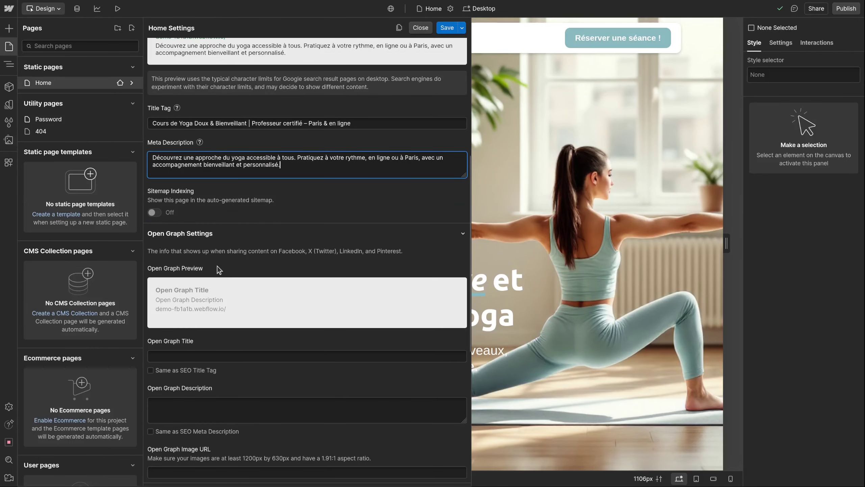
{"action": "scroll", "coordinate": [271, 269], "scroll_direction": "up", "scroll_amount": 1}
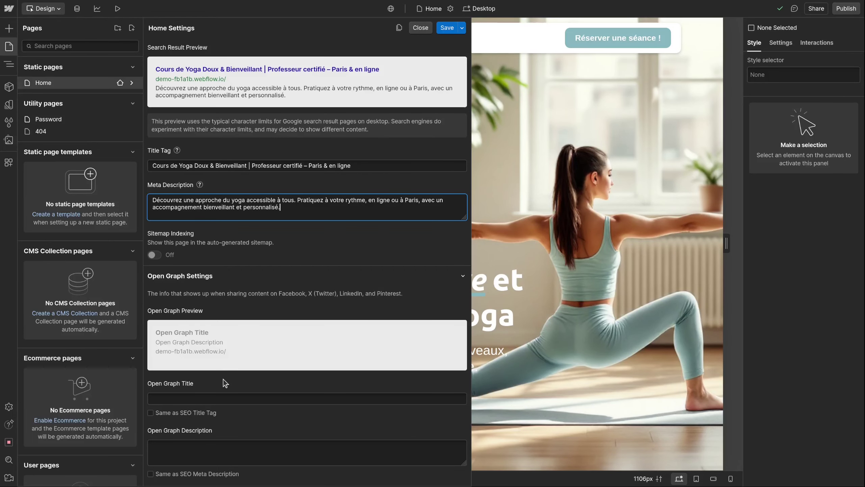
{"action": "scroll", "coordinate": [184, 361], "scroll_direction": "down", "scroll_amount": 1}
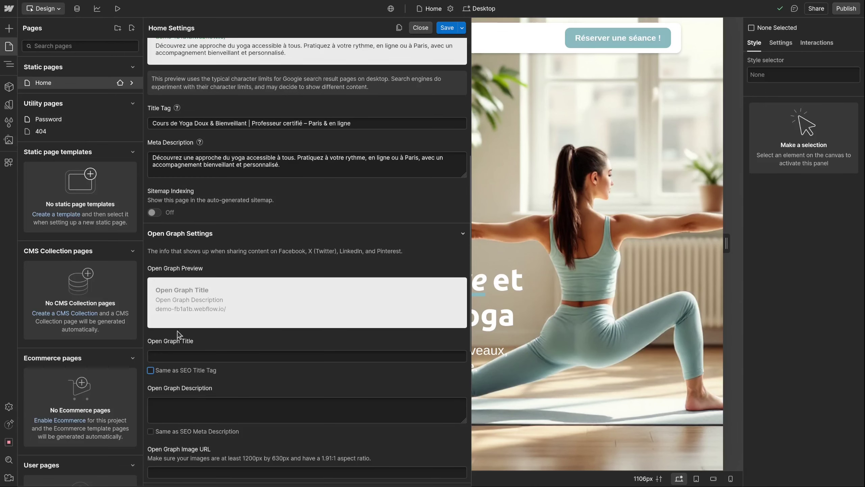
{"action": "left_click", "coordinate": [189, 372]}
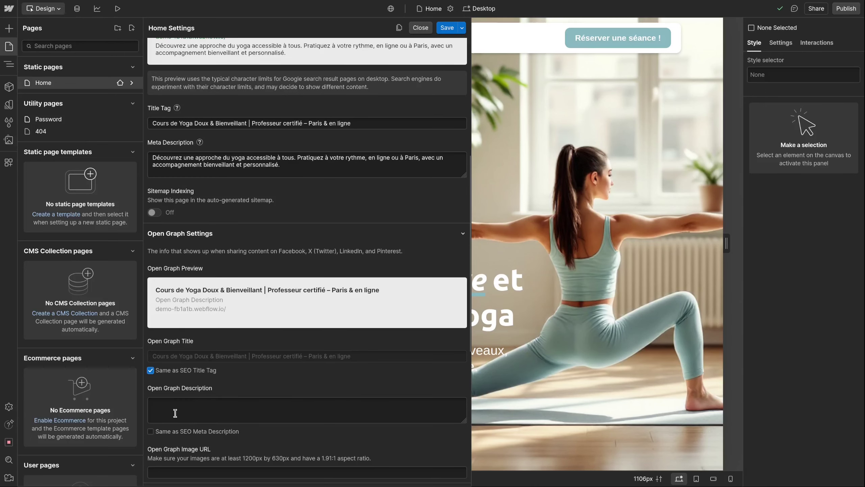
{"action": "left_click", "coordinate": [184, 432]}
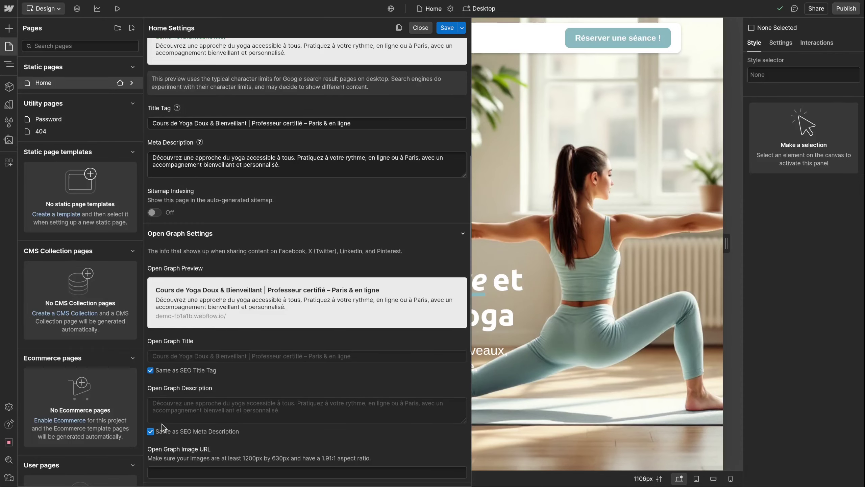
{"action": "scroll", "coordinate": [201, 362], "scroll_direction": "down", "scroll_amount": 1}
{"action": "scroll", "coordinate": [201, 362], "scroll_direction": "down", "scroll_amount": 2}
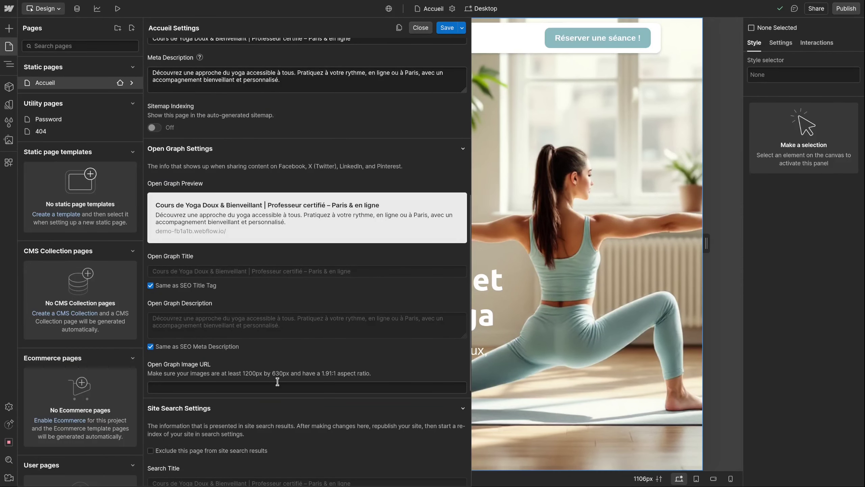
{"action": "left_click", "coordinate": [277, 382]}
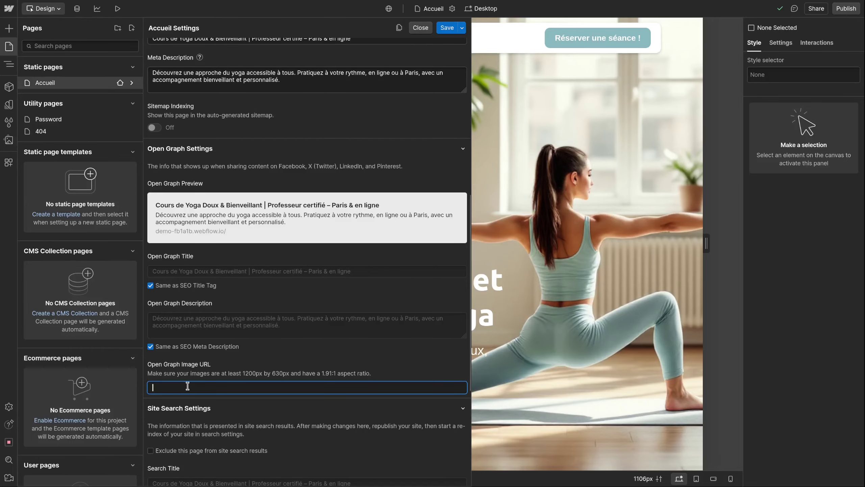
{"action": "left_click", "coordinate": [447, 33]}
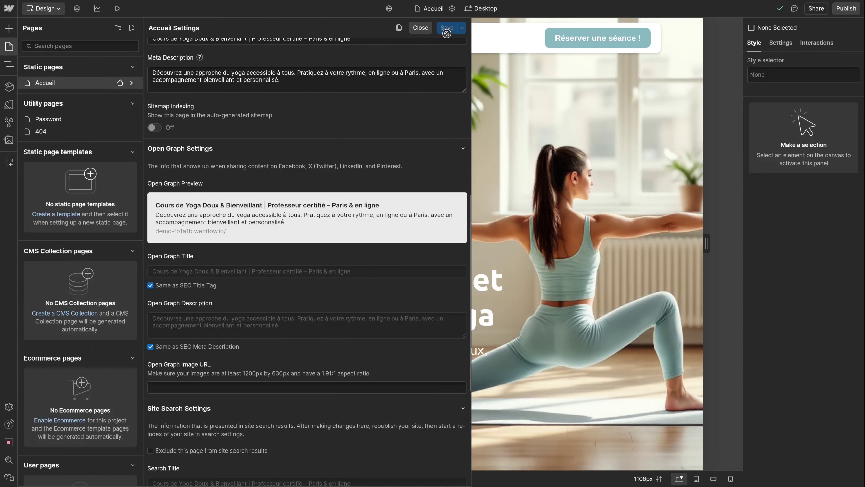
Preview the page, open the hero yoga image in a separate browser tab and copy its image link
{"action": "left_click", "coordinate": [118, 8]}
{"action": "right_click", "coordinate": [315, 154]}
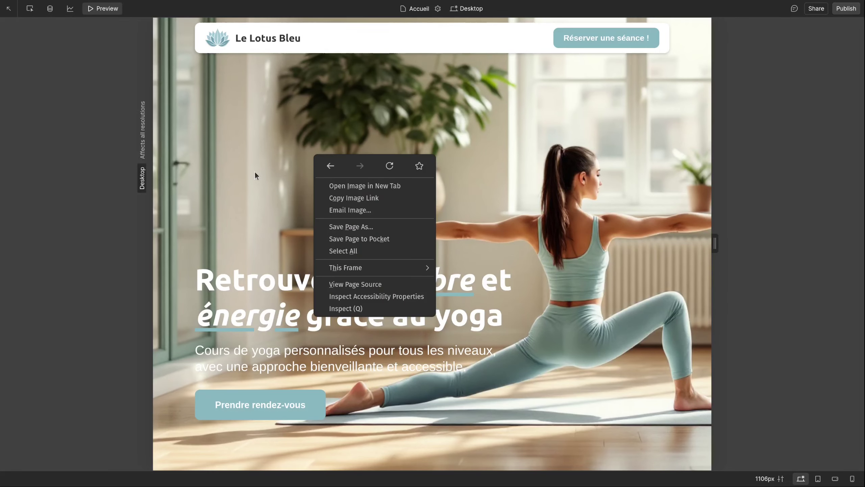
{"action": "left_click", "coordinate": [341, 190]}
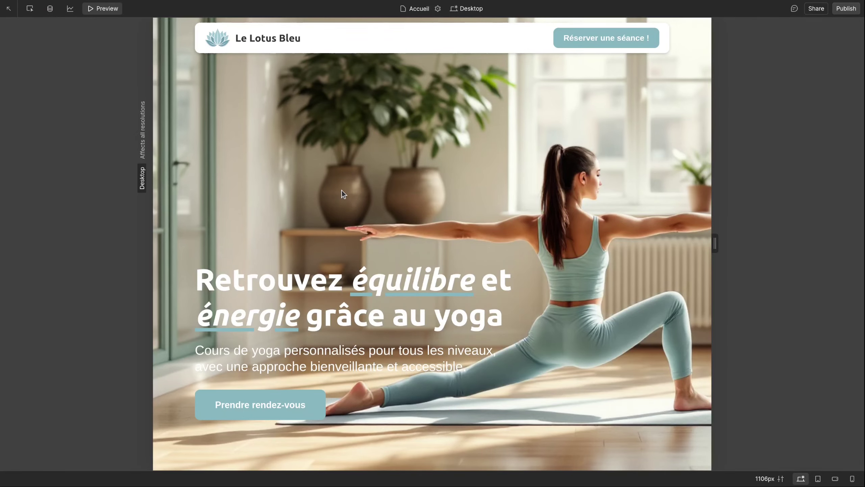
{"action": "key", "text": "ctrl+Tab"}
{"action": "right_click", "coordinate": [332, 177]}
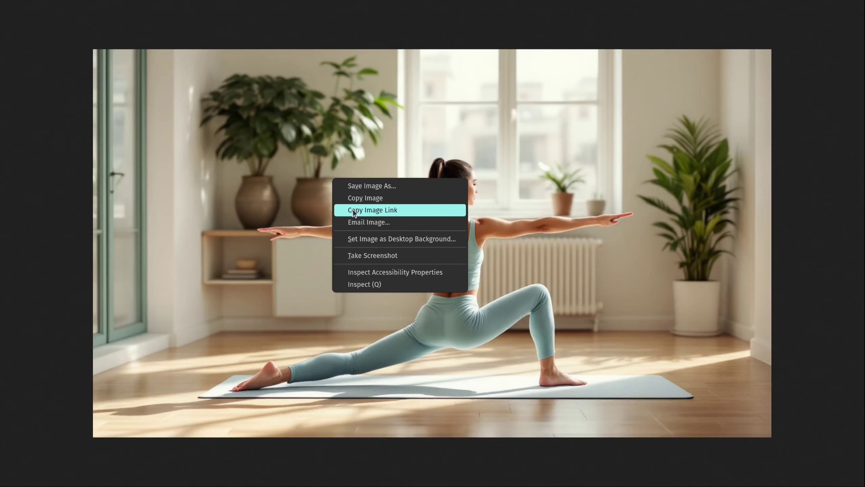
{"action": "left_click", "coordinate": [378, 209]}
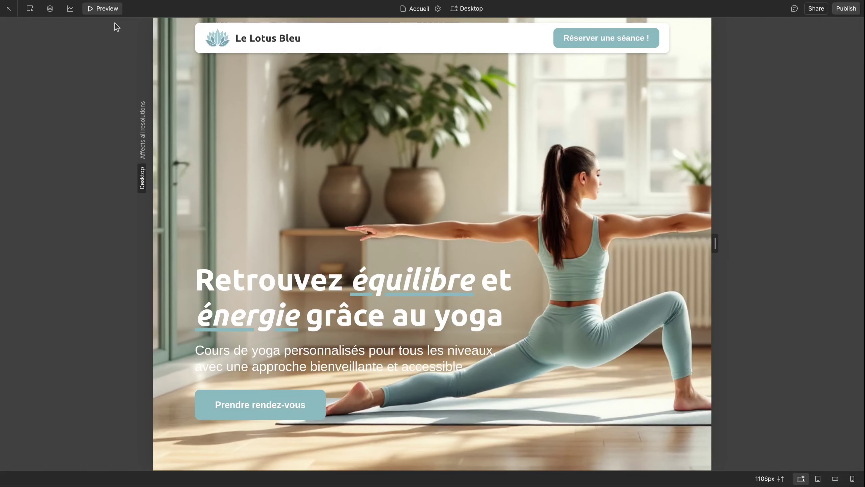
Paste the copied image link as the Accueil page's Open Graph image URL and save the page settings
{"action": "key", "text": "ctrl+shift+p"}
{"action": "left_click", "coordinate": [9, 47]}
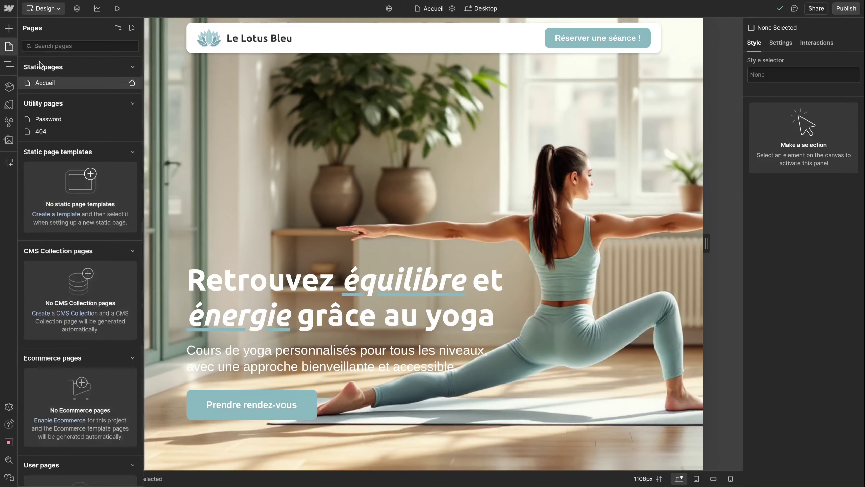
{"action": "left_click", "coordinate": [133, 83]}
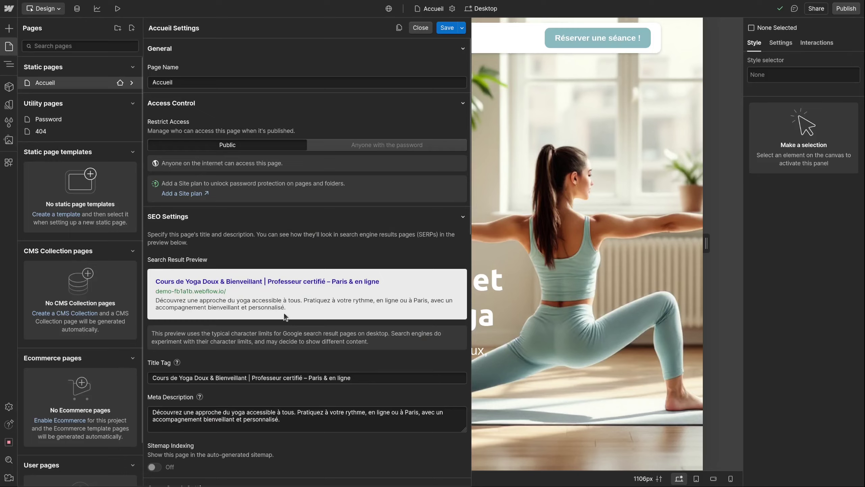
{"action": "scroll", "coordinate": [288, 318], "scroll_direction": "down", "scroll_amount": 10}
{"action": "left_click", "coordinate": [229, 389]}
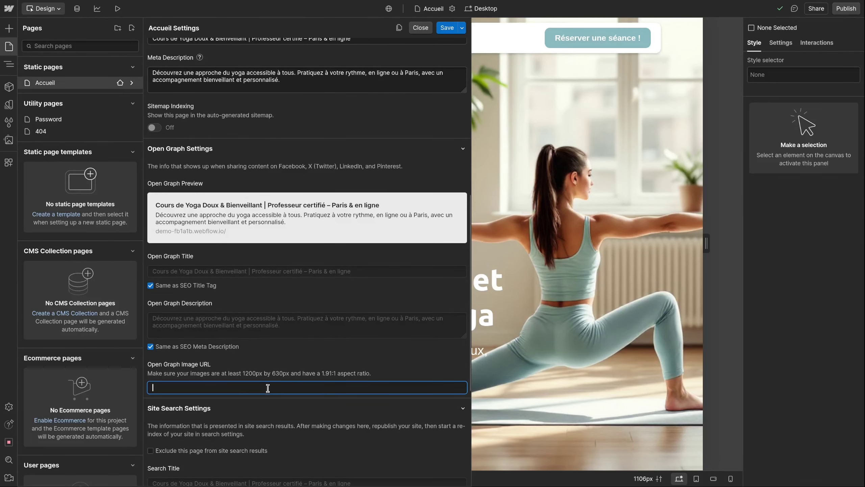
{"action": "key", "text": "ctrl+v"}
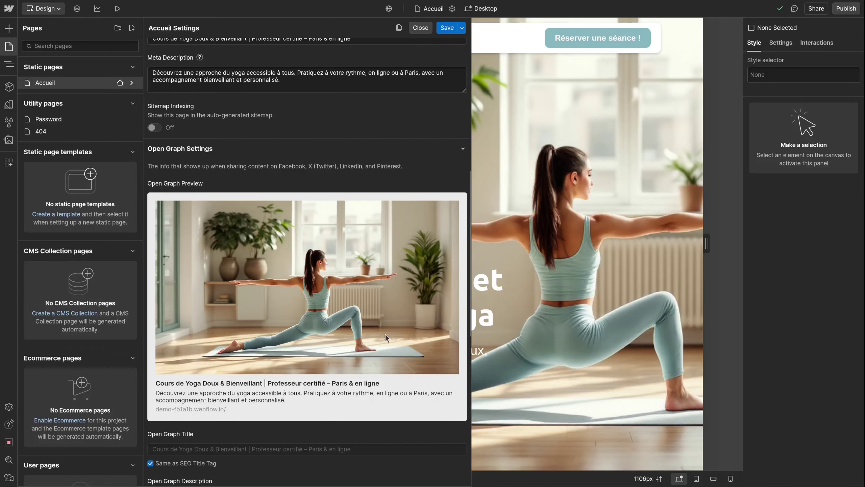
{"action": "scroll", "coordinate": [386, 333], "scroll_direction": "down", "scroll_amount": 7}
{"action": "scroll", "coordinate": [358, 226], "scroll_direction": "up", "scroll_amount": 7}
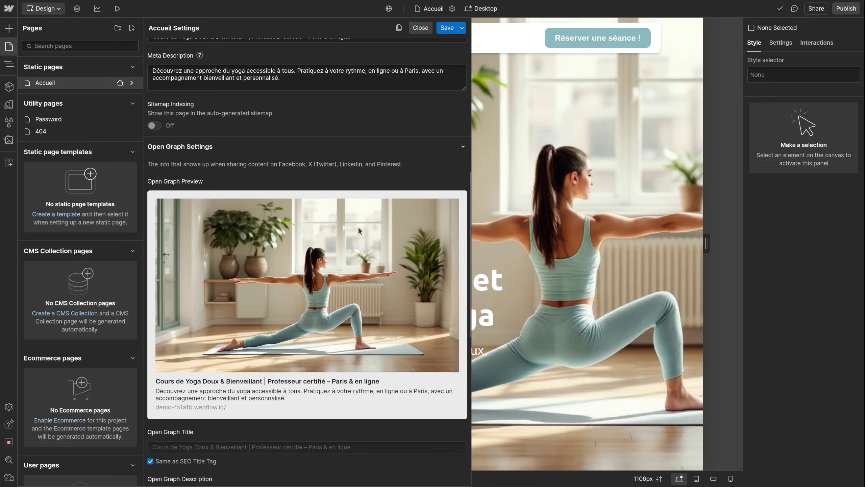
{"action": "scroll", "coordinate": [345, 321], "scroll_direction": "up", "scroll_amount": 10}
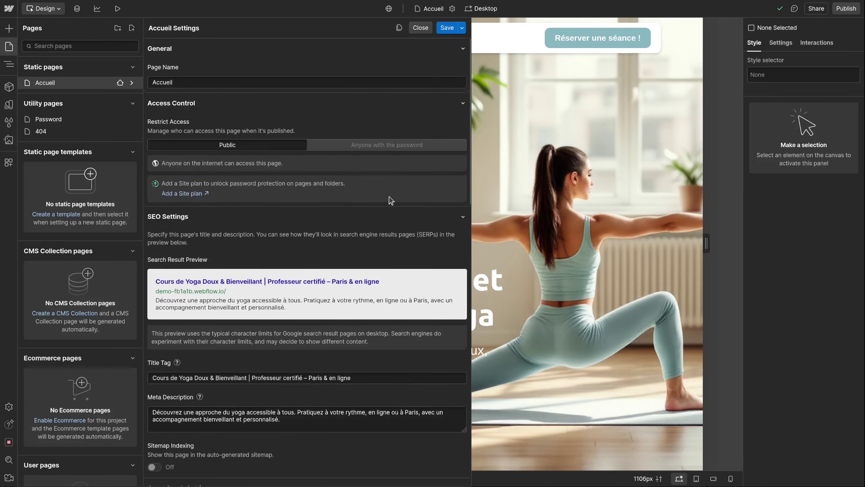
{"action": "left_click", "coordinate": [446, 29]}
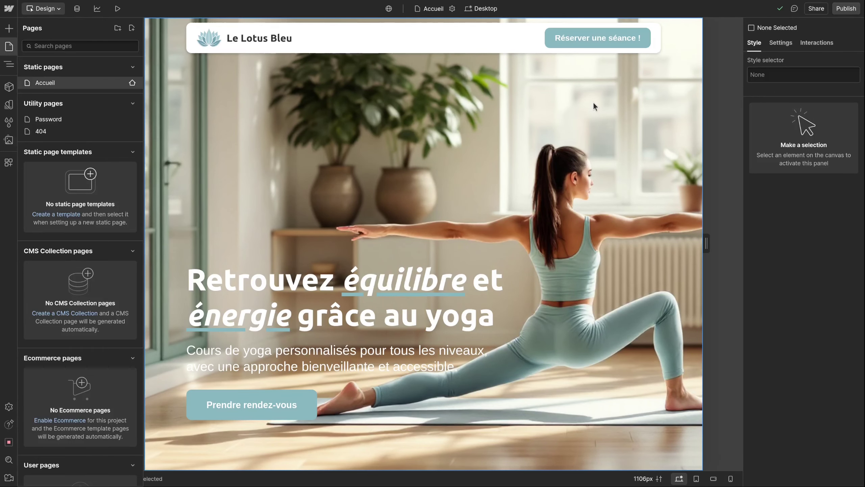
Check the publish destinations and open the Demo site's settings from the dashboard
{"action": "left_click", "coordinate": [845, 9]}
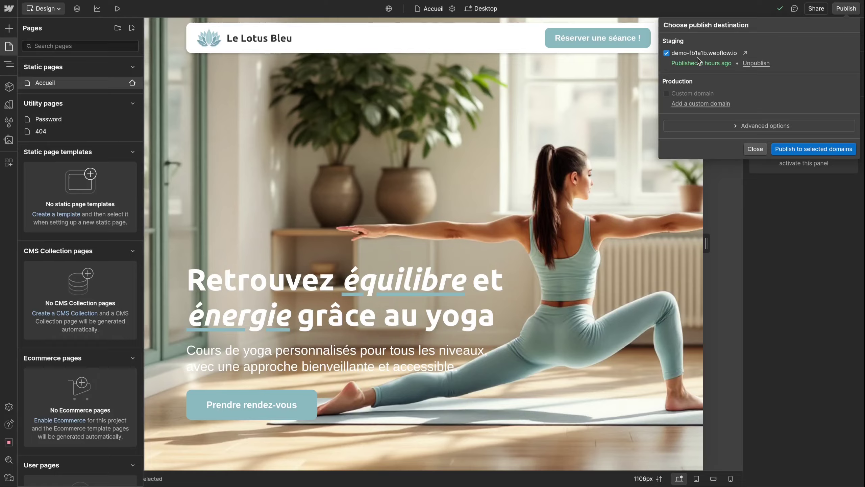
{"action": "left_click", "coordinate": [8, 11]}
{"action": "left_click", "coordinate": [22, 24]}
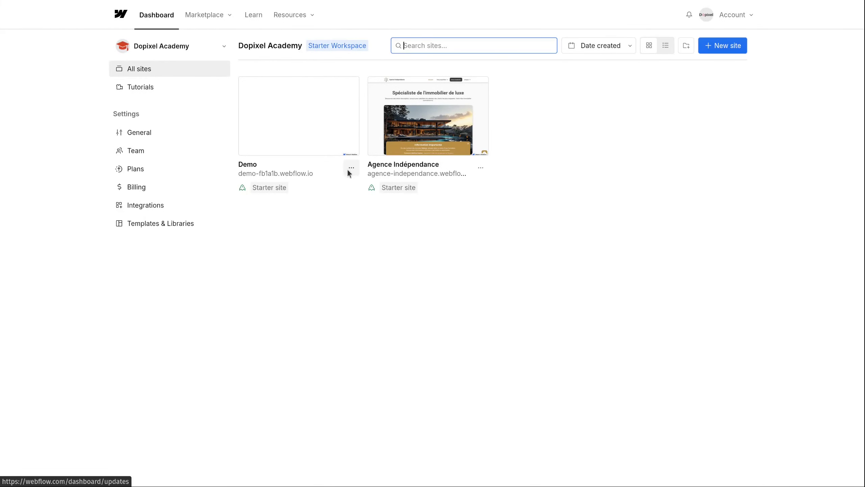
{"action": "left_click", "coordinate": [351, 168]}
{"action": "left_click", "coordinate": [327, 191]}
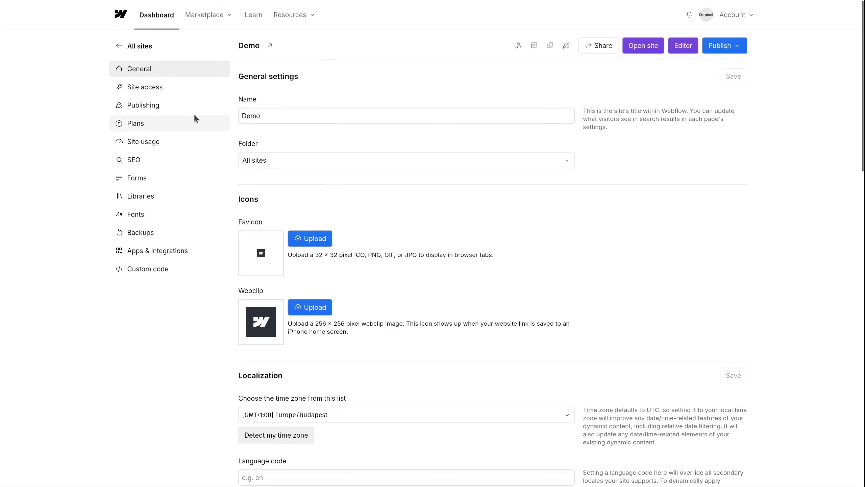
Set the site's webflow.io staging subdomain to "yoga-le-lotus-bleu" in the publishing settings and save
{"action": "left_click", "coordinate": [141, 107]}
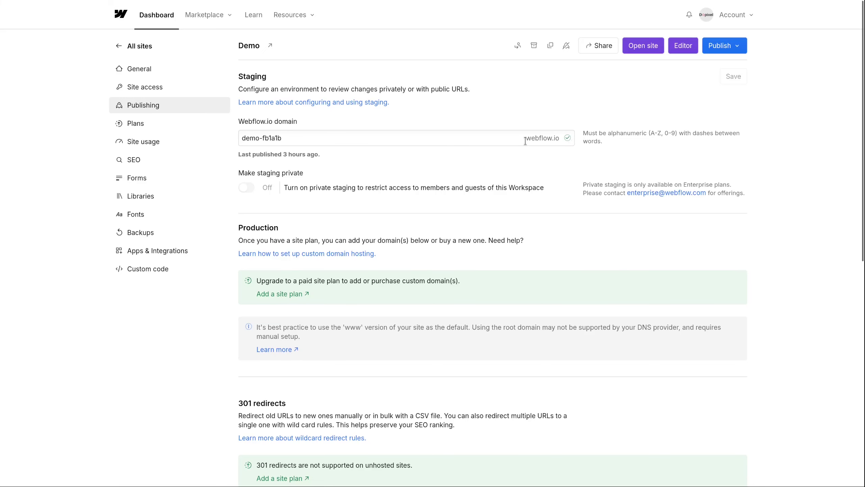
{"action": "left_click_drag", "start_coordinate": [396, 137], "coordinate": [204, 136]}
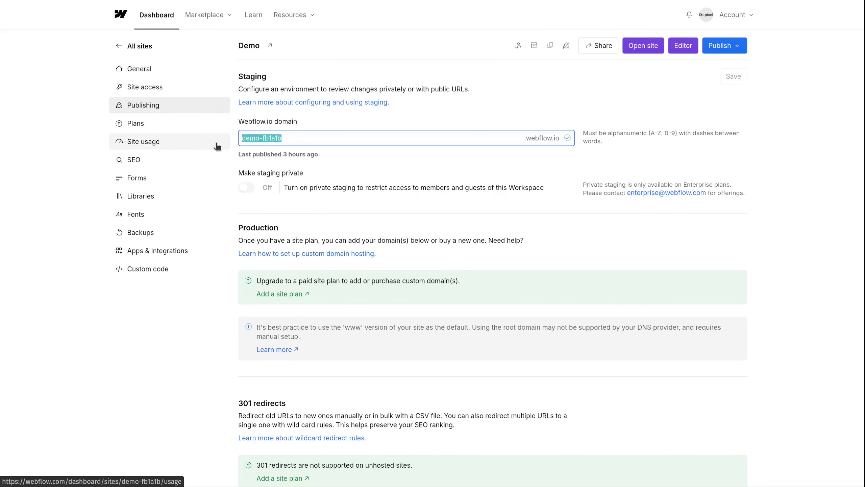
{"action": "type", "text": "yoga-le"}
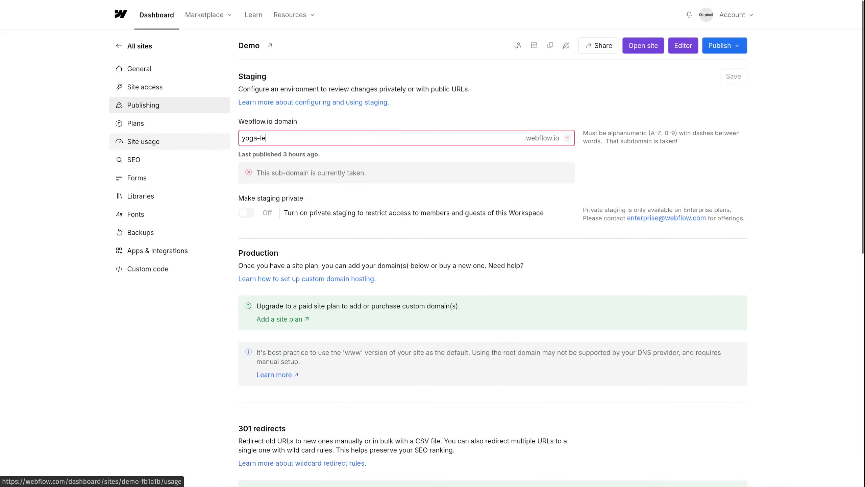
{"action": "type", "text": "-lotus-bleu"}
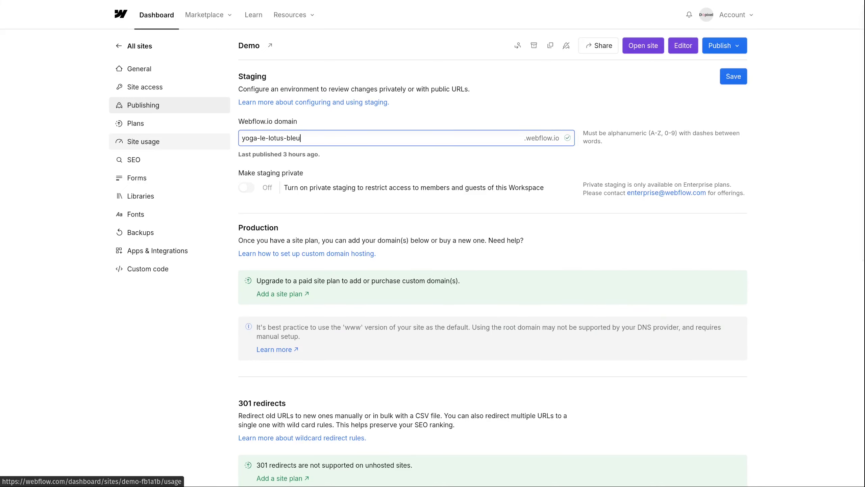
{"action": "left_click", "coordinate": [542, 118]}
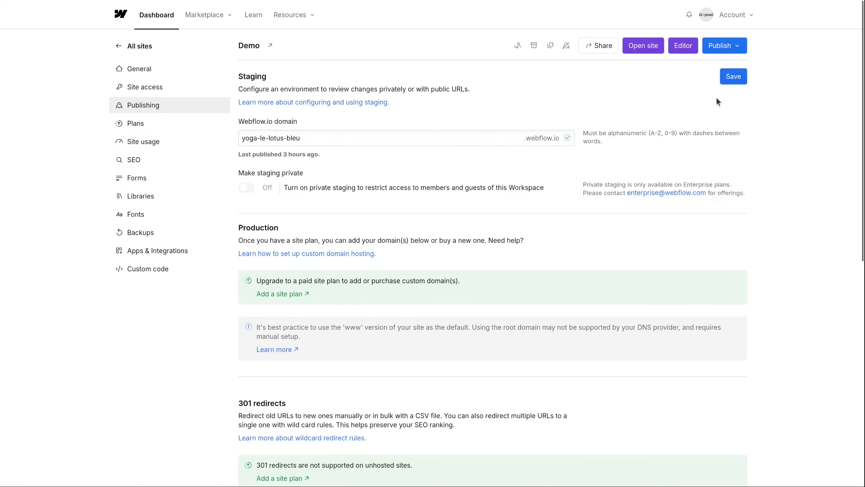
{"action": "left_click", "coordinate": [741, 83]}
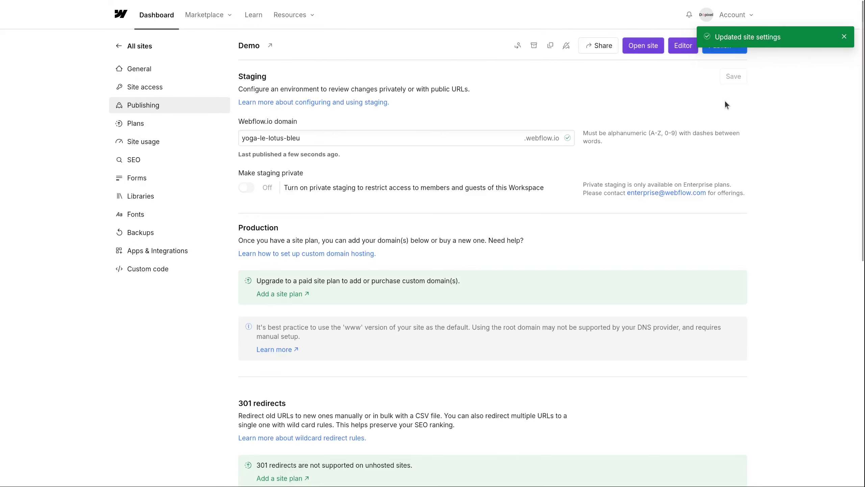
Publish the Demo site to the yoga-le-lotus-bleu.webflow.io staging domain and dismiss the publishing progress
{"action": "left_click", "coordinate": [845, 37]}
{"action": "left_click", "coordinate": [736, 47]}
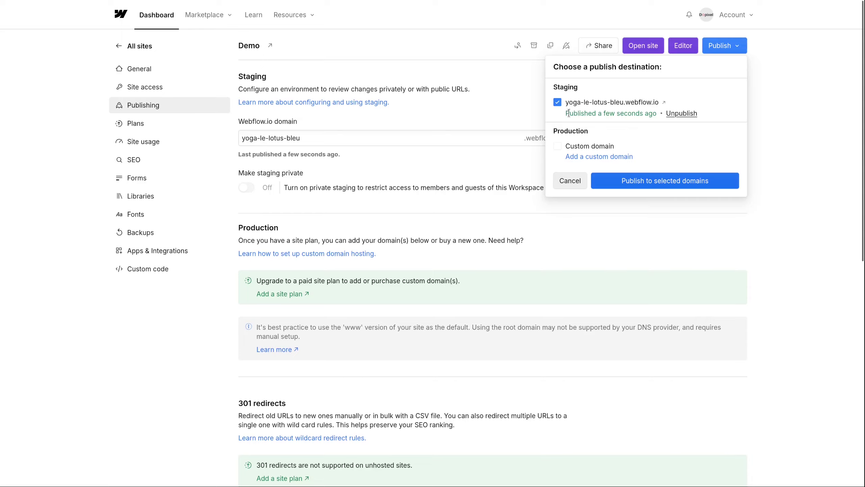
{"action": "left_click", "coordinate": [651, 173]}
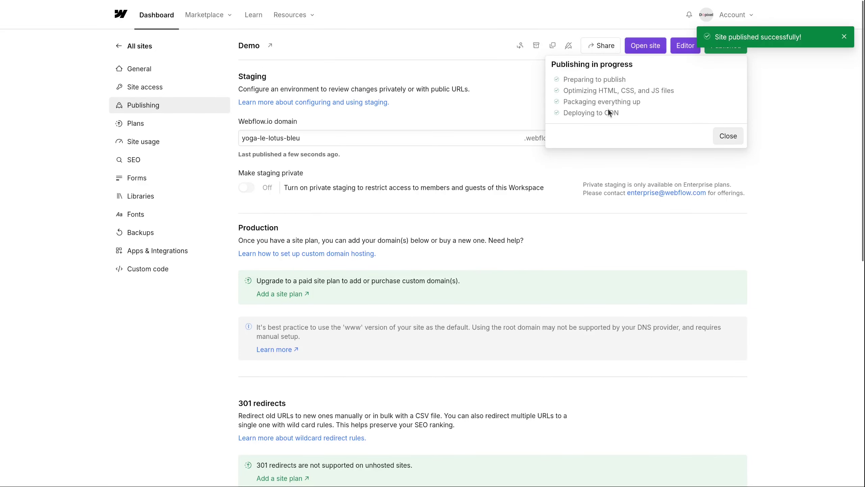
{"action": "left_click", "coordinate": [727, 136]}
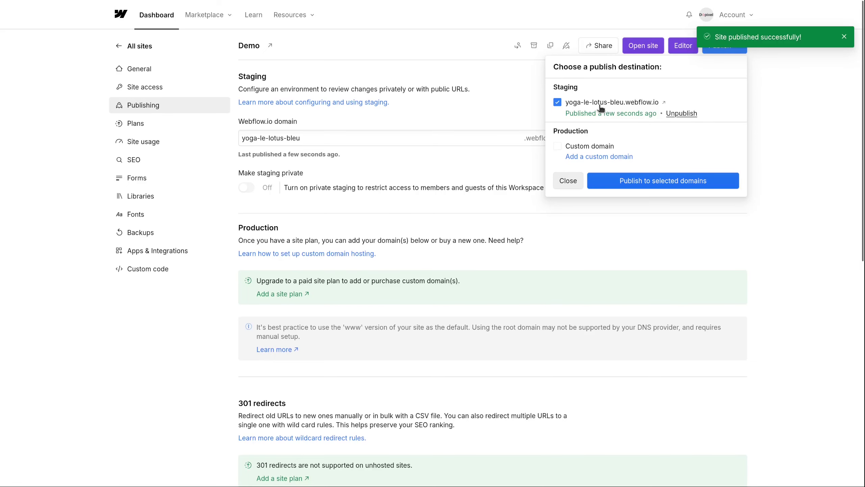
Open the published yoga-le-lotus-bleu.webflow.io site and review its sections from the hero to the testimonials
{"action": "left_click", "coordinate": [630, 103]}
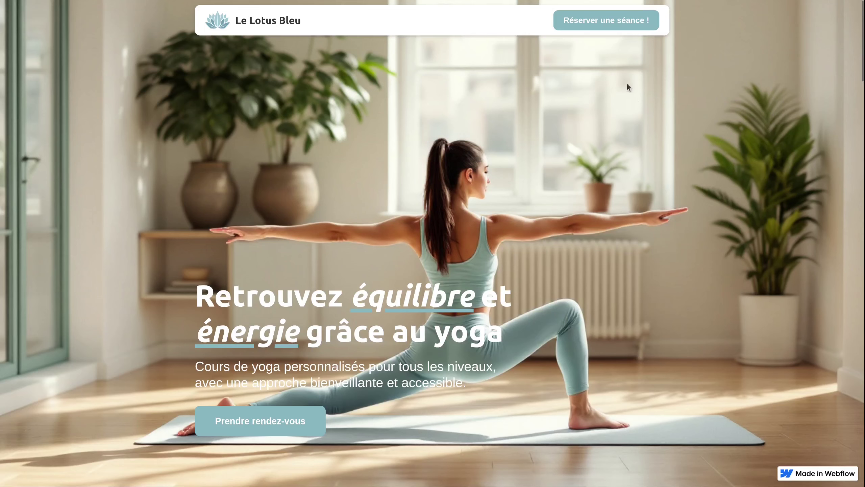
{"action": "scroll", "coordinate": [619, 46], "scroll_direction": "down", "scroll_amount": 2}
{"action": "scroll", "coordinate": [619, 46], "scroll_direction": "down", "scroll_amount": 20}
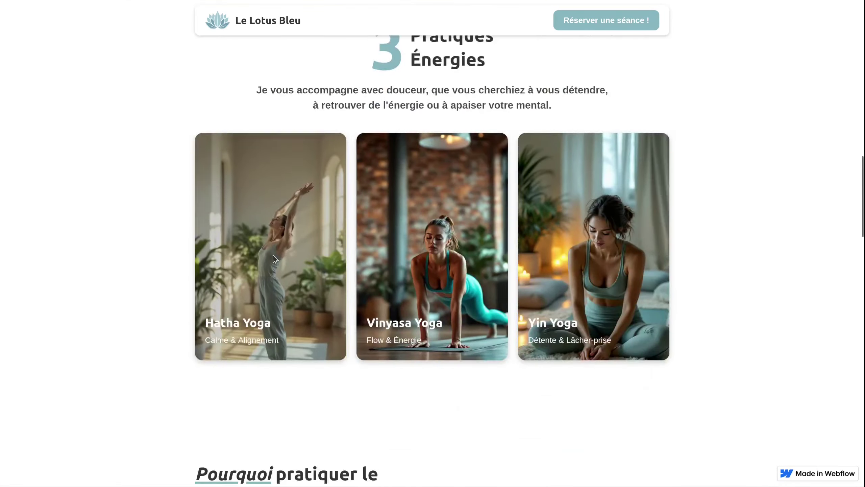
{"action": "scroll", "coordinate": [574, 330], "scroll_direction": "up", "scroll_amount": 6}
{"action": "scroll", "coordinate": [573, 330], "scroll_direction": "up", "scroll_amount": 15}
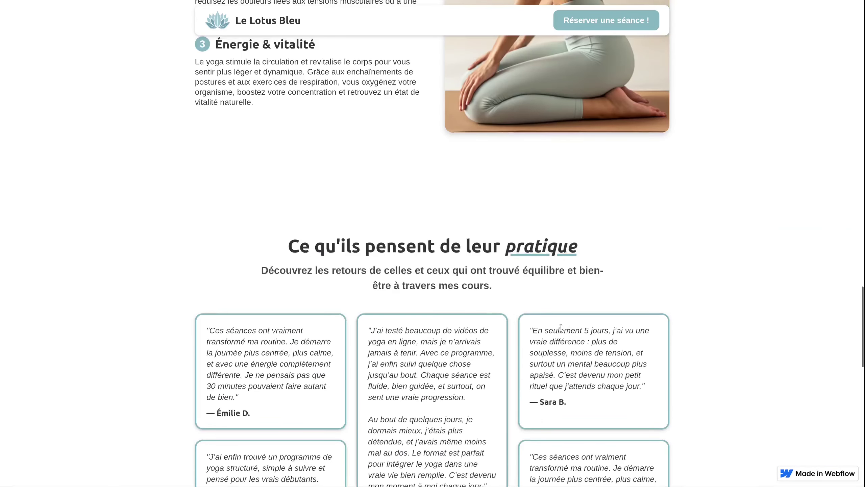
{"action": "scroll", "coordinate": [549, 308], "scroll_direction": "up", "scroll_amount": 6}
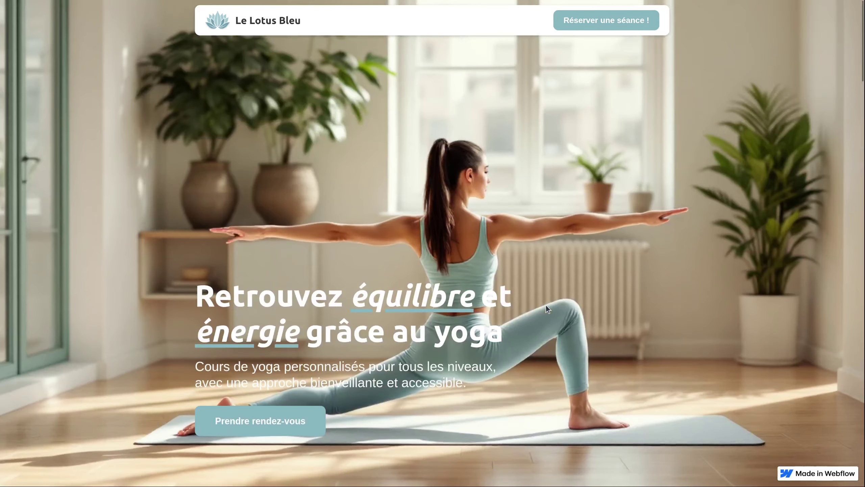
Check the live page in responsive mode at iPad size and about 1186 px wide, exit that mode and review the page down to the footer
{"action": "key", "text": "ctrl+shift+m"}
{"action": "scroll", "coordinate": [616, 281], "scroll_direction": "down", "scroll_amount": 15}
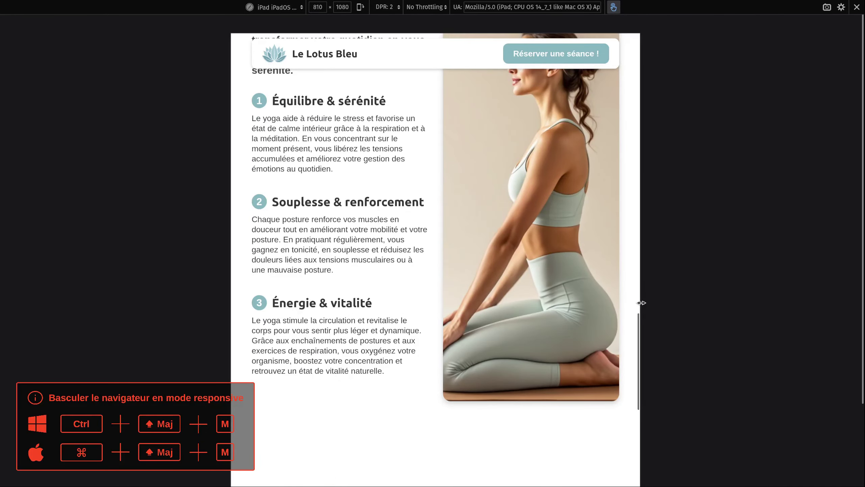
{"action": "left_click_drag", "start_coordinate": [641, 303], "coordinate": [743, 293]}
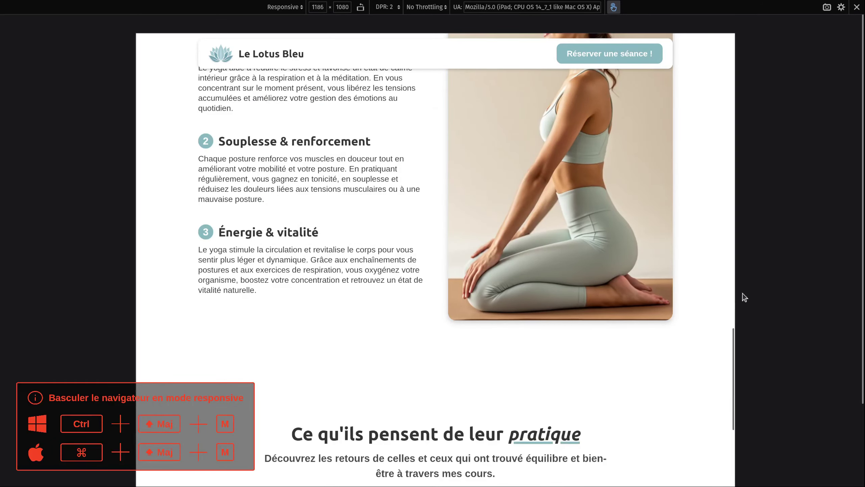
{"action": "left_click", "coordinate": [857, 6]}
{"action": "scroll", "coordinate": [716, 229], "scroll_direction": "down", "scroll_amount": 10}
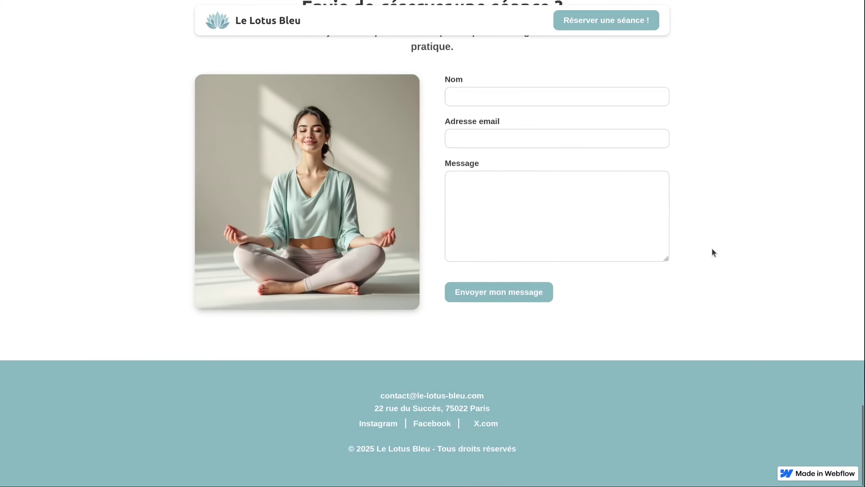
{"action": "scroll", "coordinate": [664, 344], "scroll_direction": "up", "scroll_amount": 20}
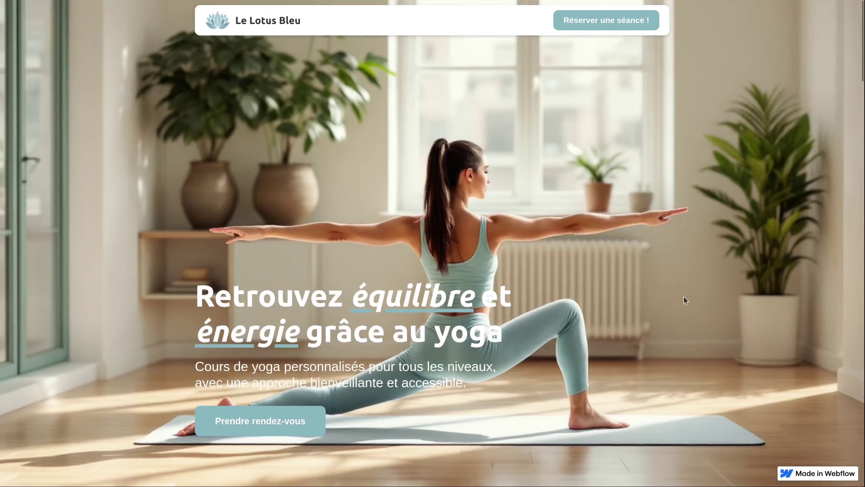